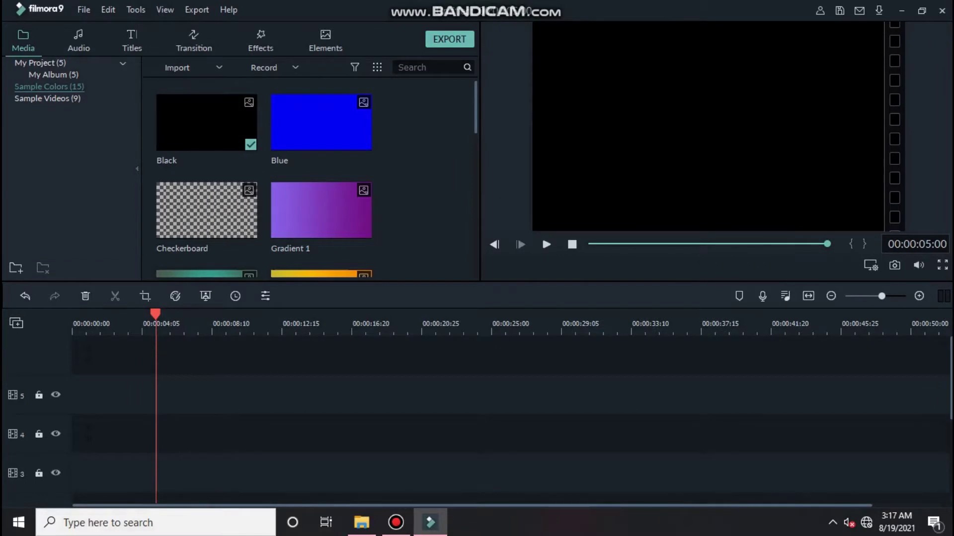
# - Place the Main background video from the project media at the start of track 4
pyautogui.scroll(-3, 510, 420)
pyautogui.scroll(3, 511, 420)
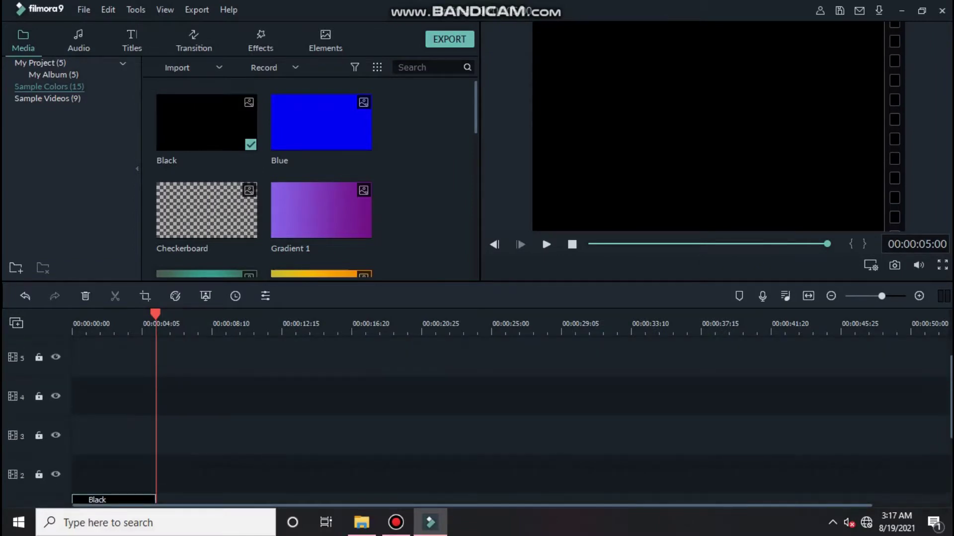
pyautogui.click(511, 417)
pyautogui.click(40, 63)
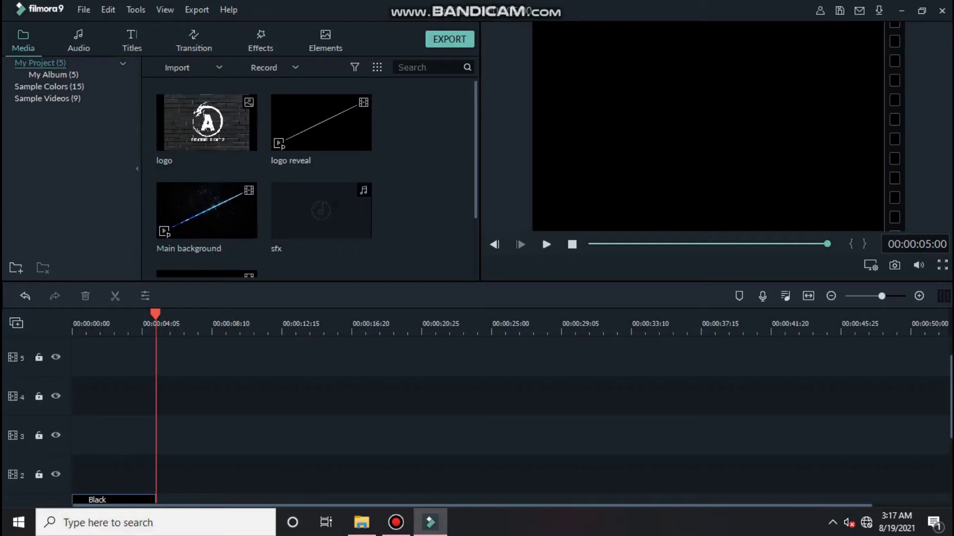
pyautogui.moveTo(207, 210); pyautogui.dragTo(114, 396)
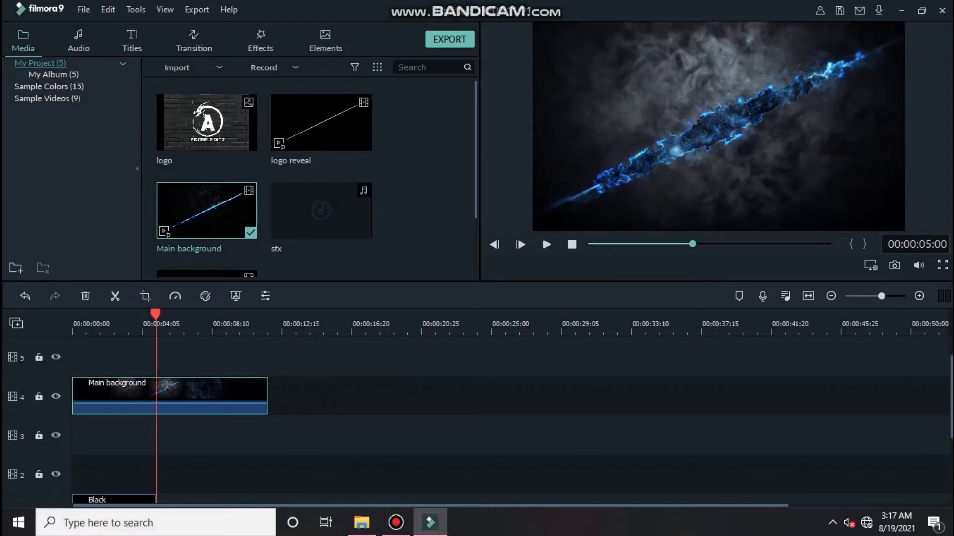
# - Set the blending mode of the Main background clip to Screen
pyautogui.doubleClick(181, 397)
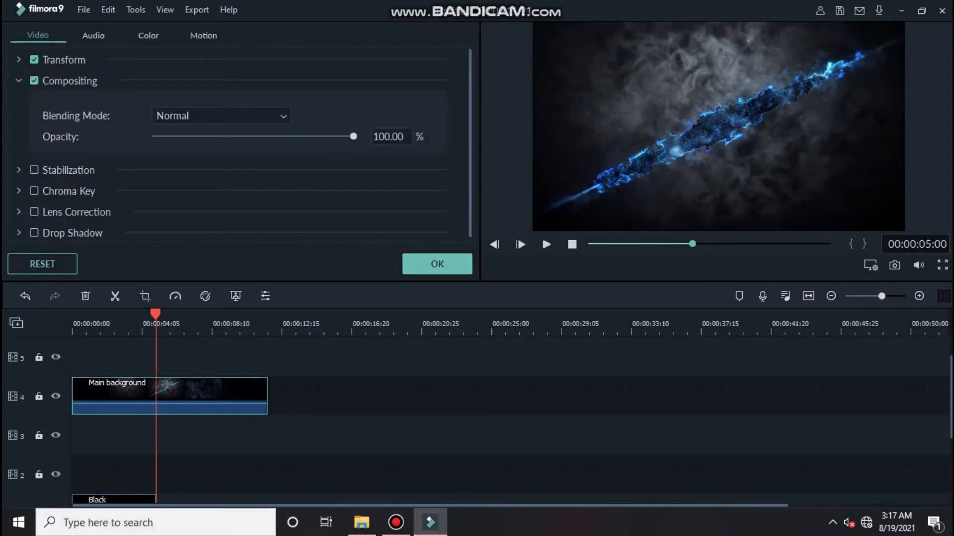
pyautogui.click(221, 116)
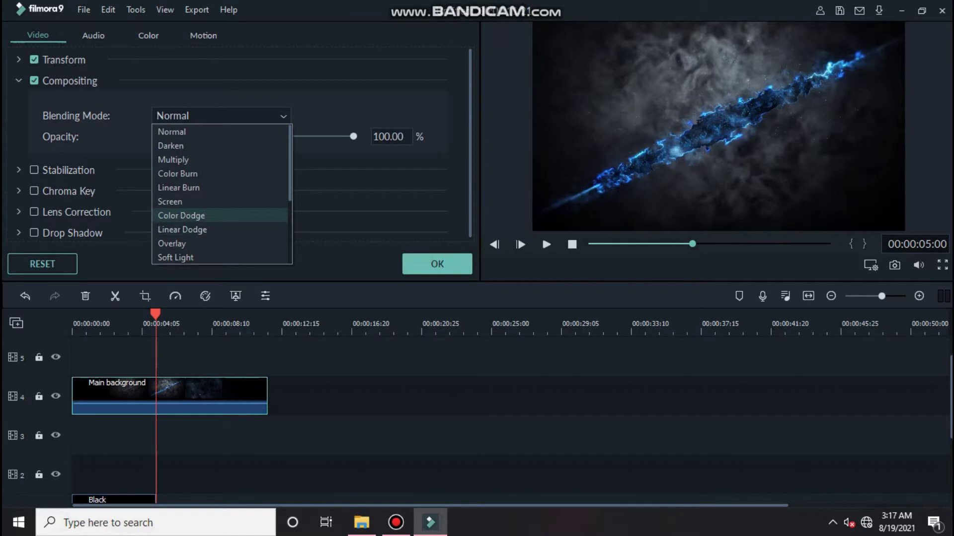
pyautogui.click(170, 202)
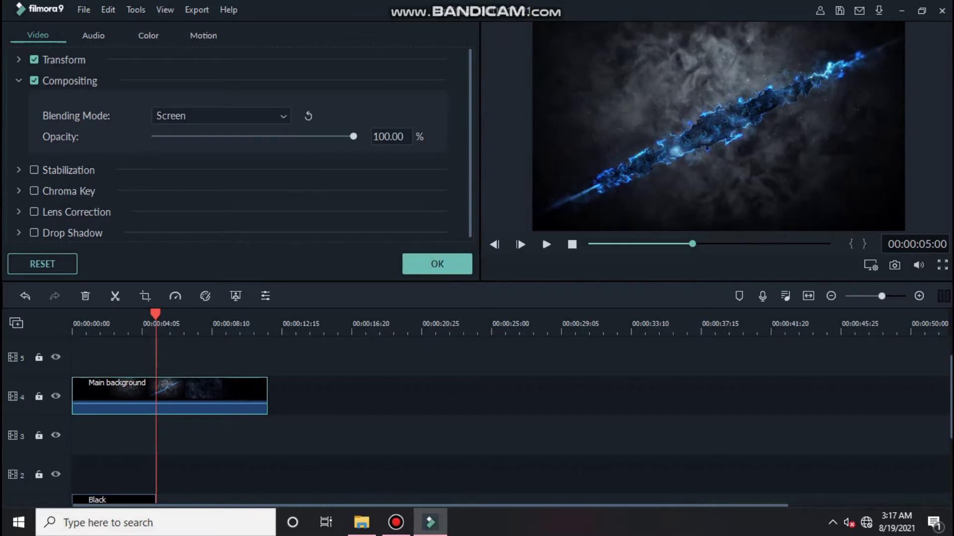
pyautogui.click(437, 264)
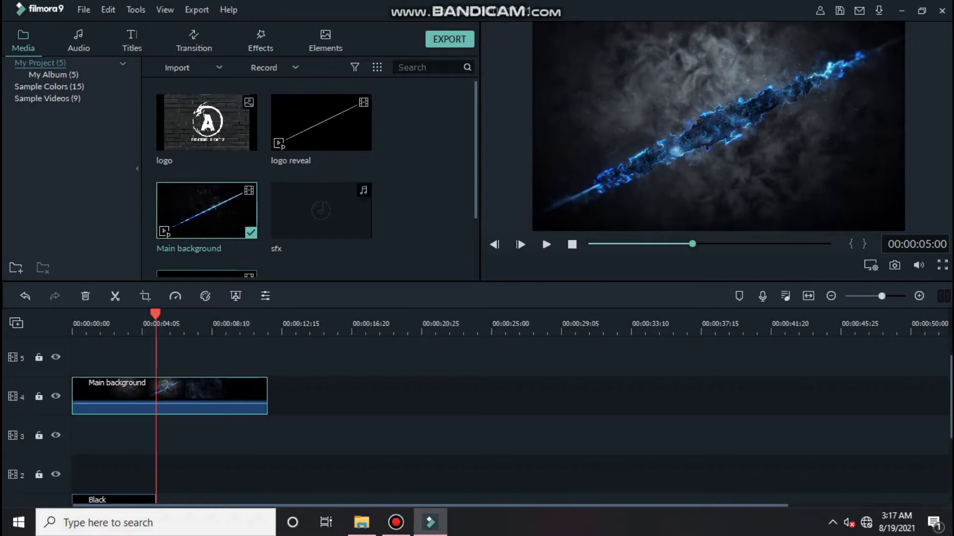
# - Play from the start to about 00:00:03:14, where the blue slash shows, and place the logo reveal clip there on track 3
pyautogui.press('Home')
pyautogui.click(546, 244)
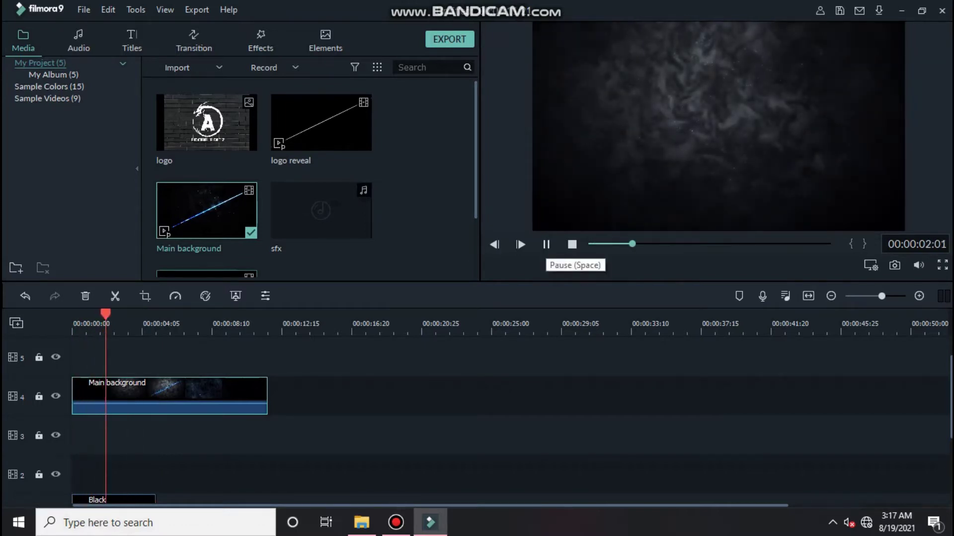
pyautogui.press('space')
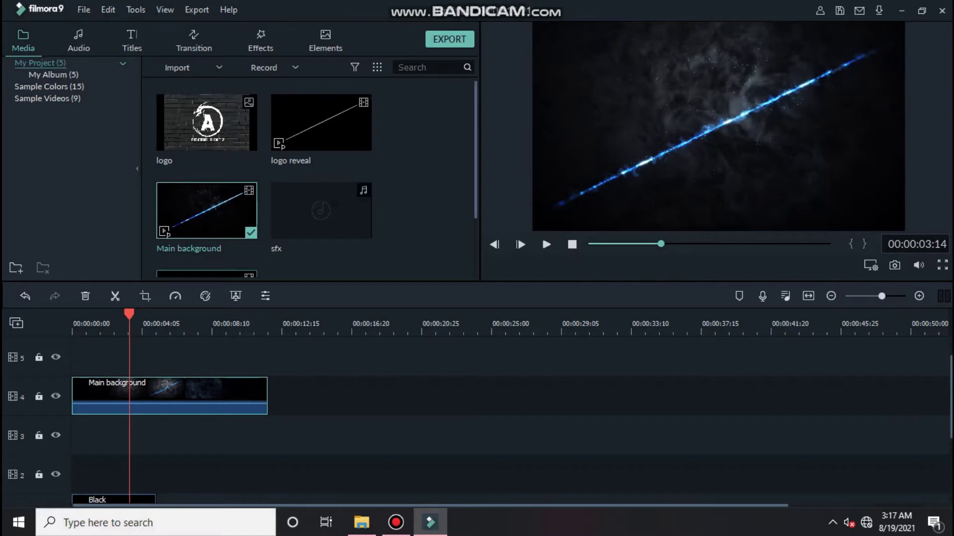
pyautogui.moveTo(207, 122)
pyautogui.scroll(-2, 206, 199)
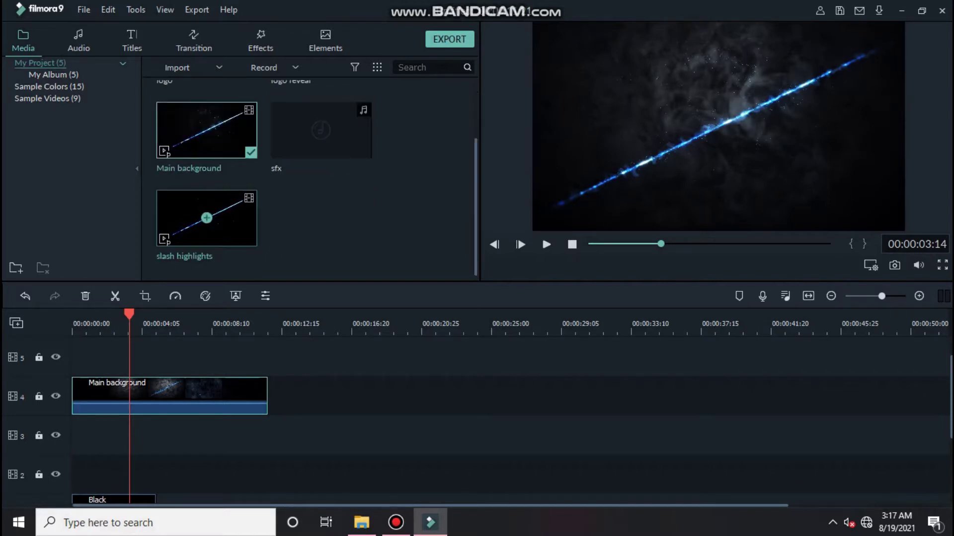
pyautogui.scroll(2, 321, 127)
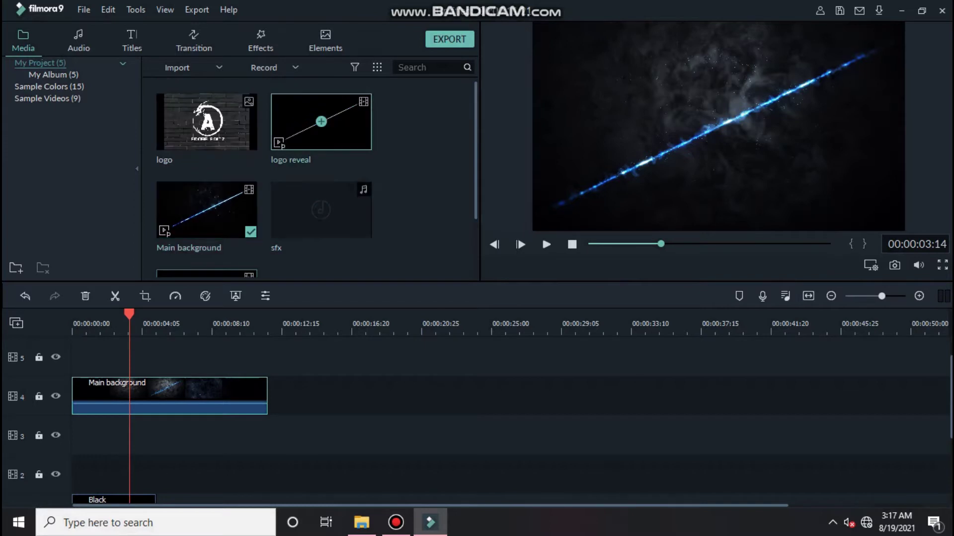
pyautogui.moveTo(321, 122); pyautogui.dragTo(180, 435)
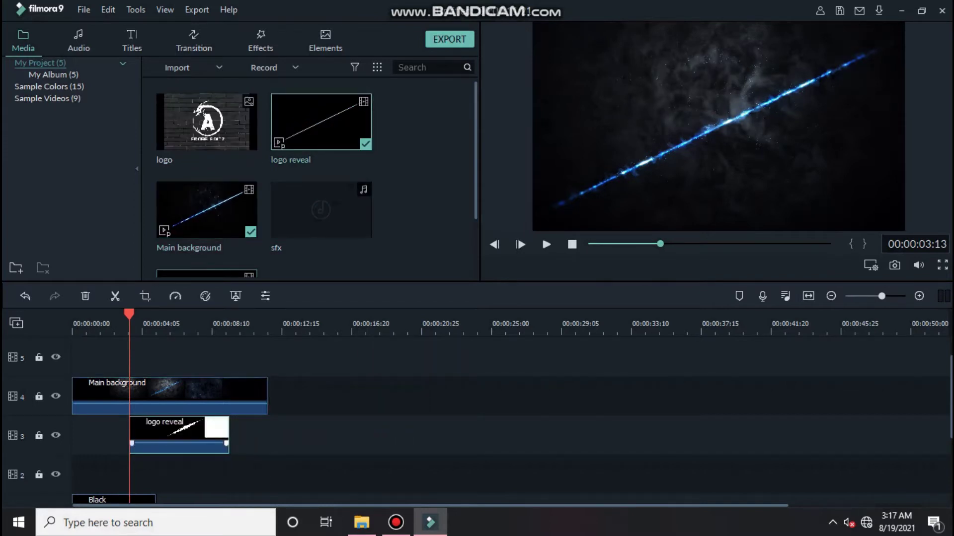
# - Set the blending mode of the logo reveal clip to Multiply
pyautogui.doubleClick(180, 432)
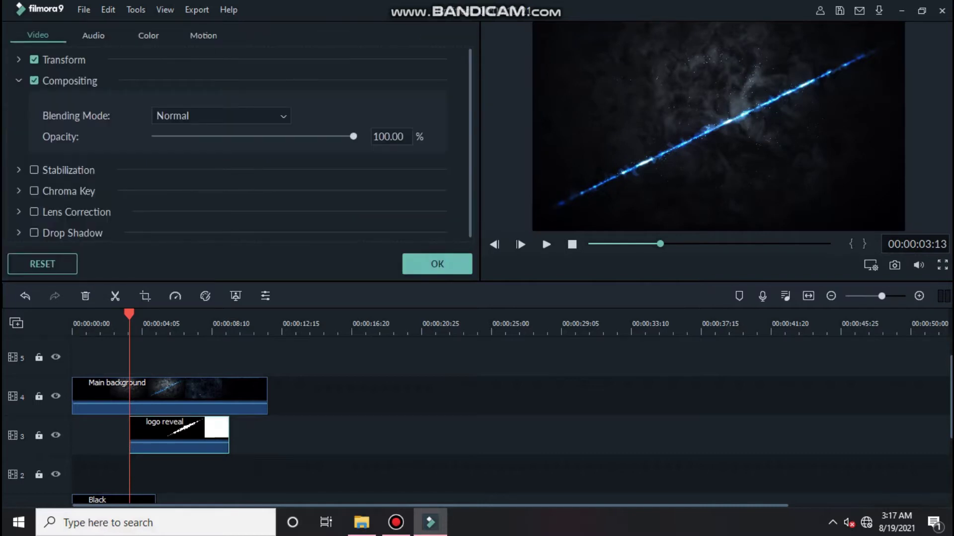
pyautogui.click(221, 115)
pyautogui.click(219, 156)
pyautogui.click(437, 264)
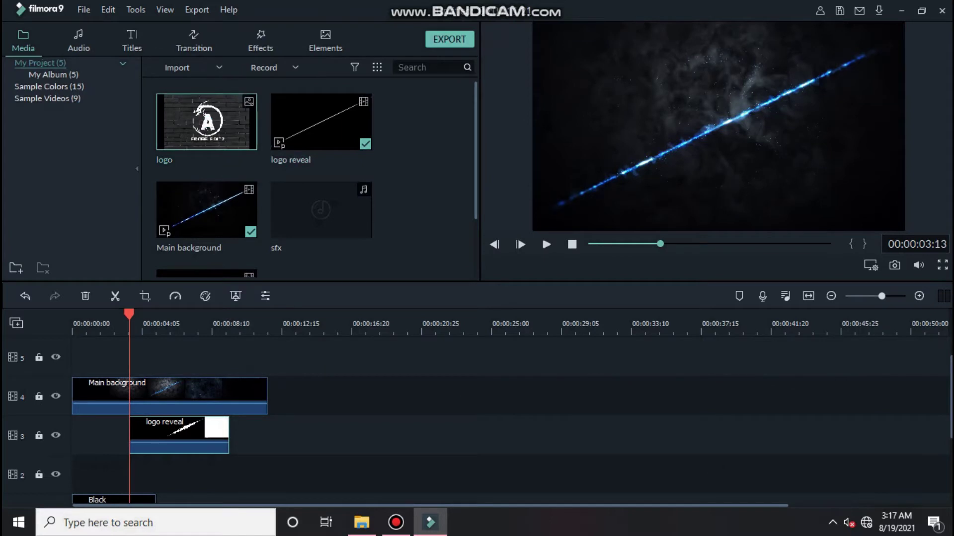
# - Place the logo image on track 2 at the playhead and extend the Black clip on track 1 to the end of Main background
pyautogui.moveTo(206, 122); pyautogui.dragTo(172, 474)
pyautogui.scroll(-1, 178, 421)
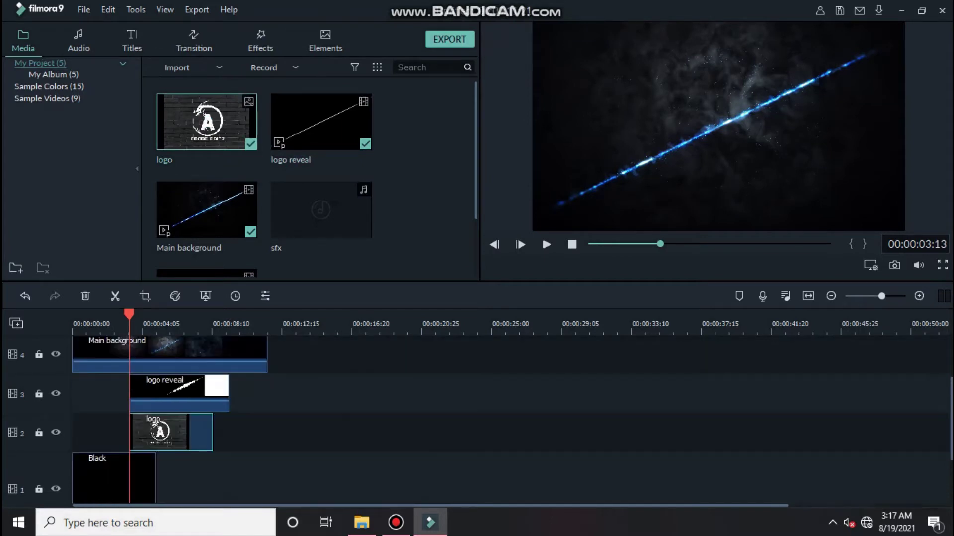
pyautogui.click(113, 478)
pyautogui.moveTo(156, 476); pyautogui.dragTo(267, 477)
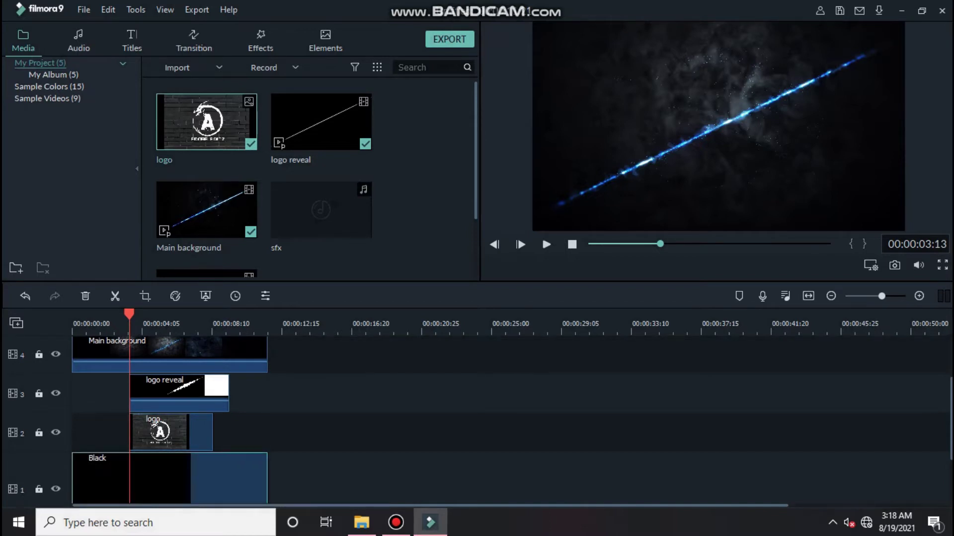
# - Preview from the start, then shift the logo clip to start at about 4.1 seconds and the logo reveal clip at about 2.8 seconds
pyautogui.scroll(2, 169, 420)
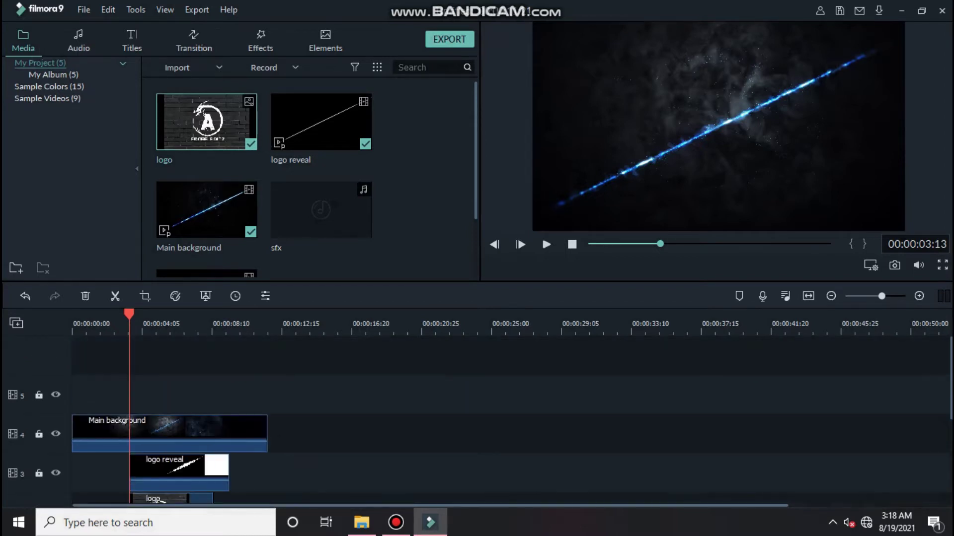
pyautogui.press('Home')
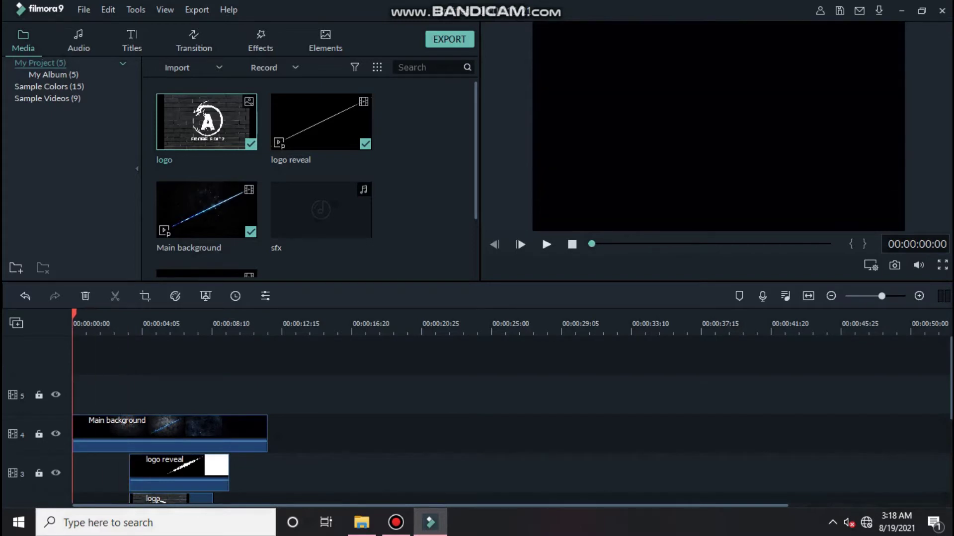
pyautogui.press('space')
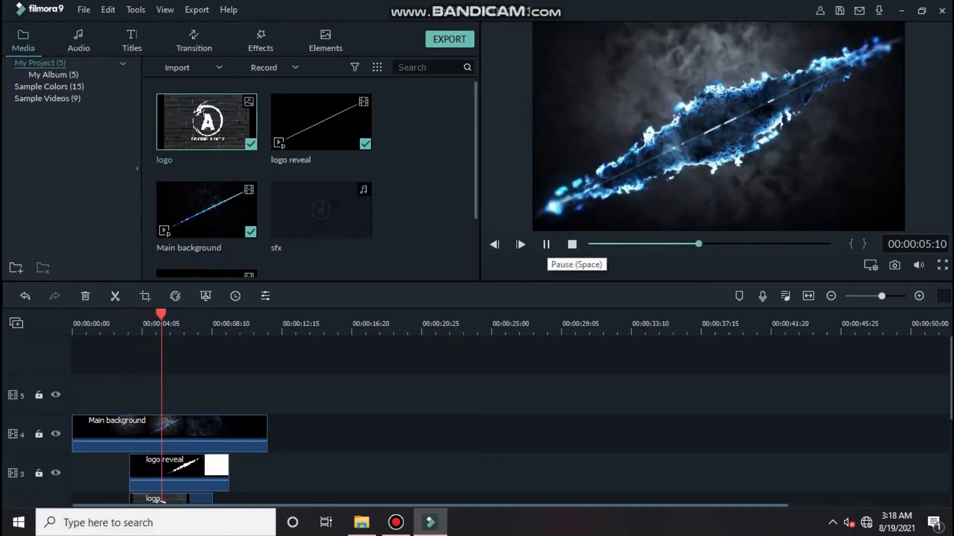
pyautogui.press('space')
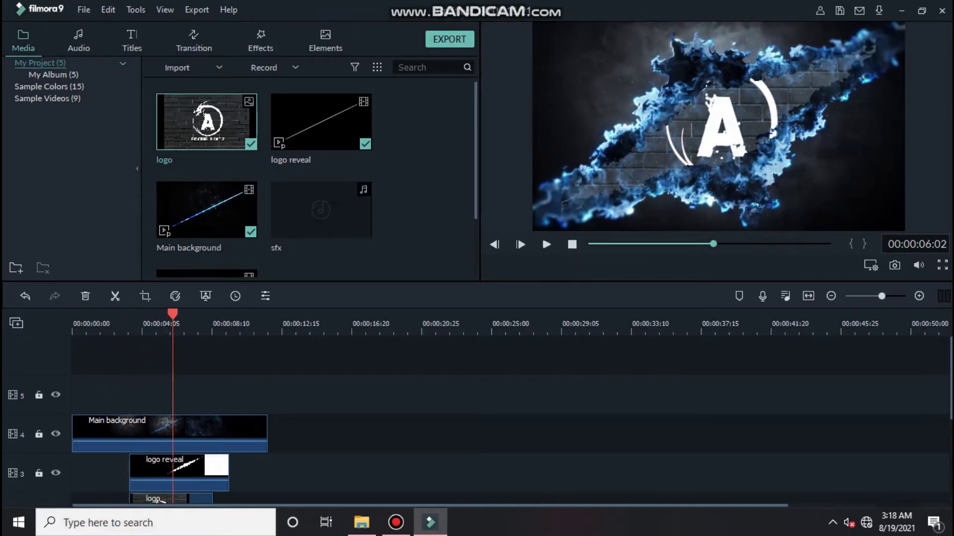
pyautogui.scroll(-1, 497, 437)
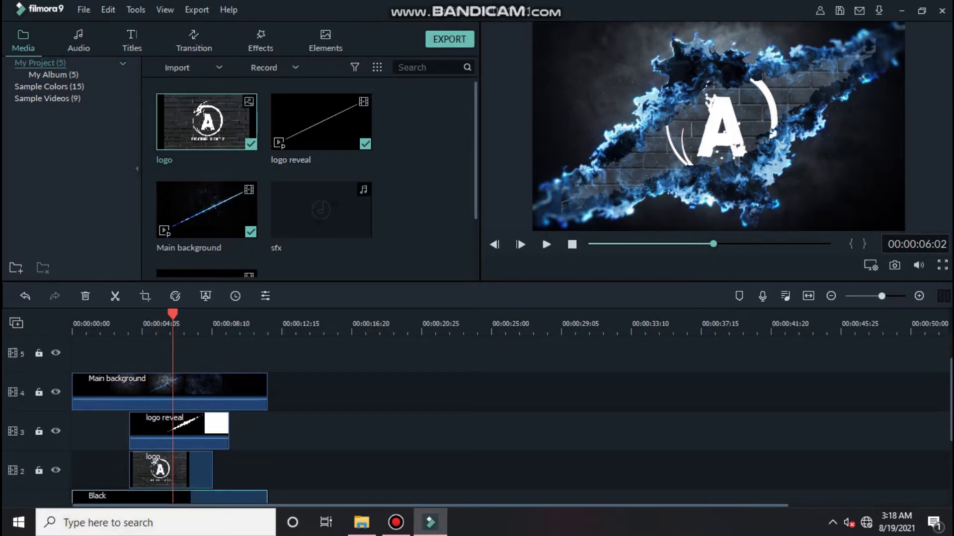
pyautogui.moveTo(171, 470)
pyautogui.mouseDown()
pyautogui.moveTo(183, 470)
pyautogui.moveTo(172, 470)
pyautogui.mouseUp()
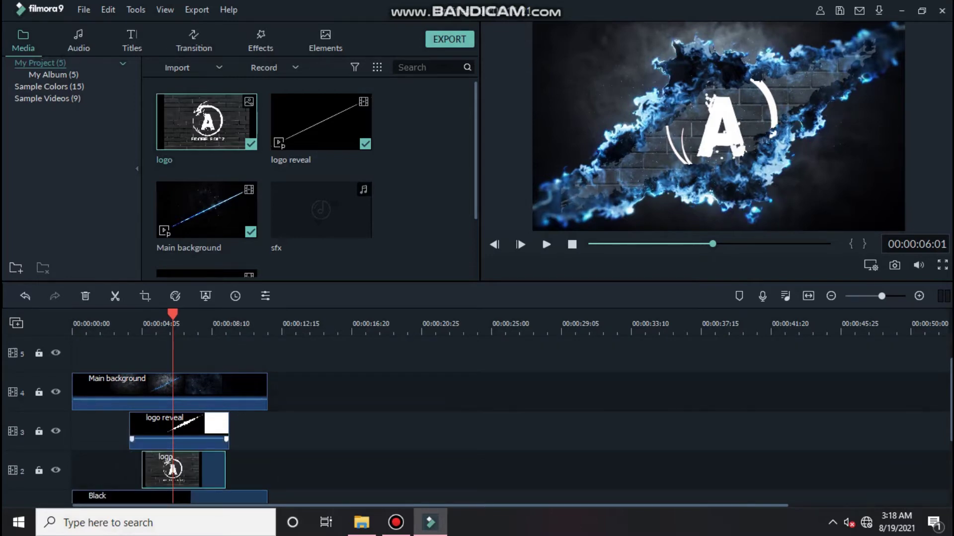
pyautogui.moveTo(187, 439)
pyautogui.mouseDown()
pyautogui.moveTo(177, 441)
pyautogui.moveTo(194, 427)
pyautogui.mouseUp()
# - Preview the retimed reveal from 00:00:02:16 and extend the logo clip on track 2 to the end of Main background
pyautogui.hotkey('ctrl', '-')
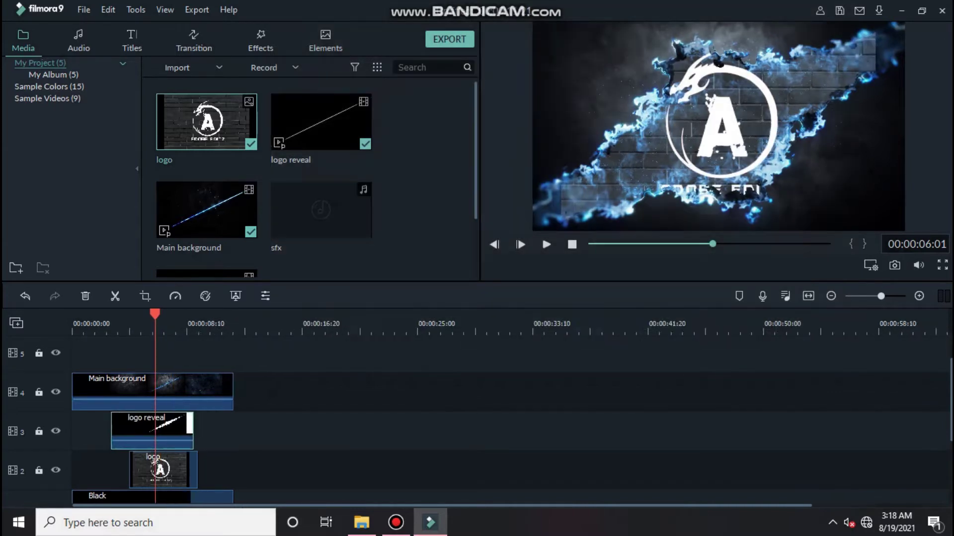
pyautogui.moveTo(155, 324); pyautogui.dragTo(113, 314)
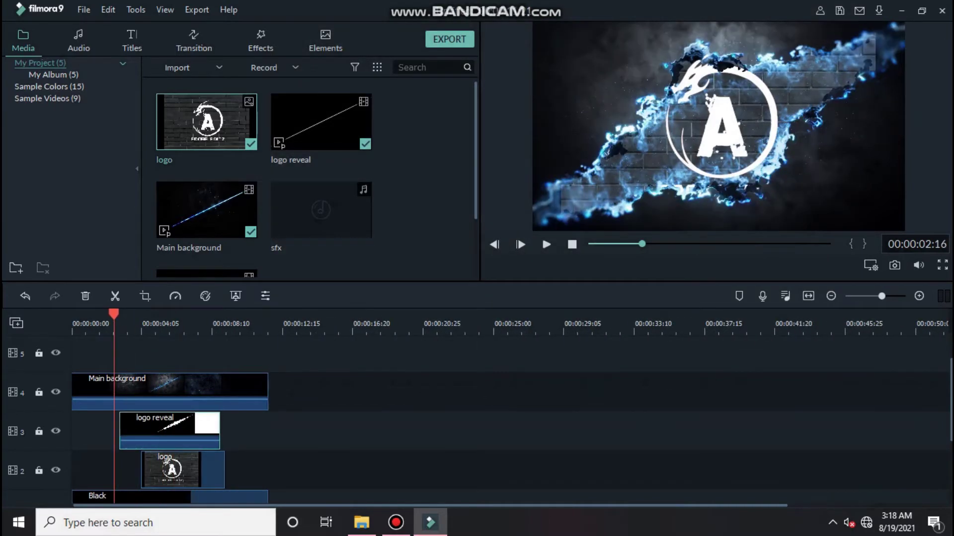
pyautogui.press('space')
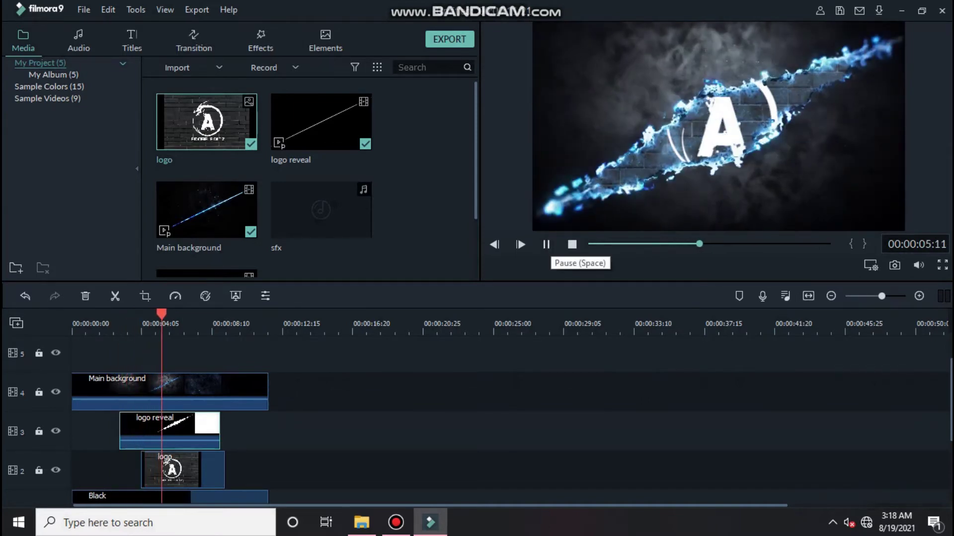
pyautogui.press('space')
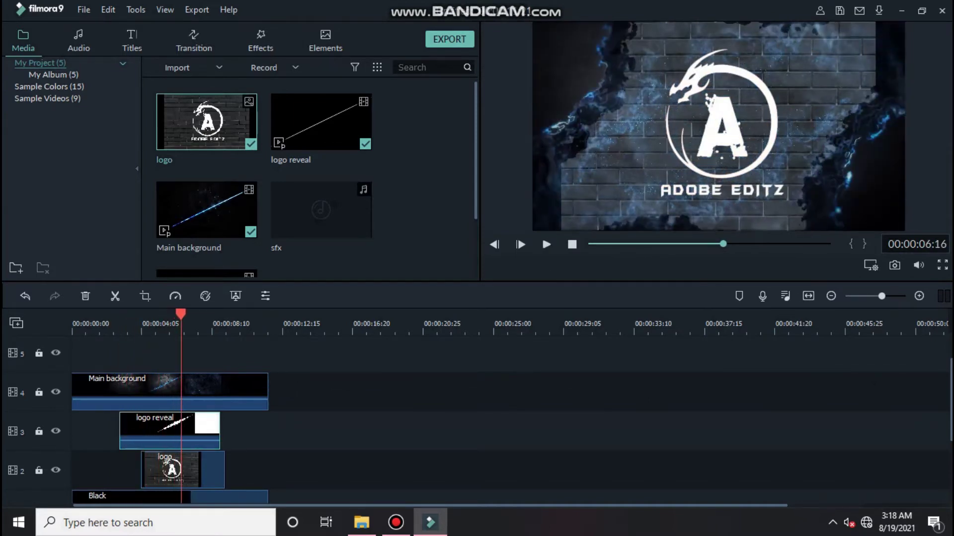
pyautogui.click(183, 470)
pyautogui.moveTo(224, 470); pyautogui.dragTo(268, 470)
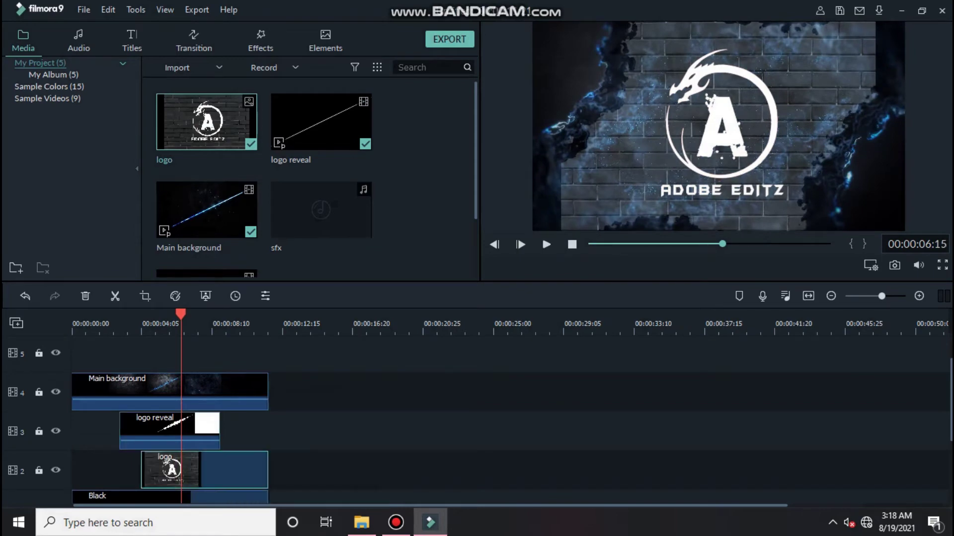
# - Insert the sfx audio into the timeline and align it with the start of audio track 1
pyautogui.scroll(-3, 268, 447)
pyautogui.scroll(4, 268, 447)
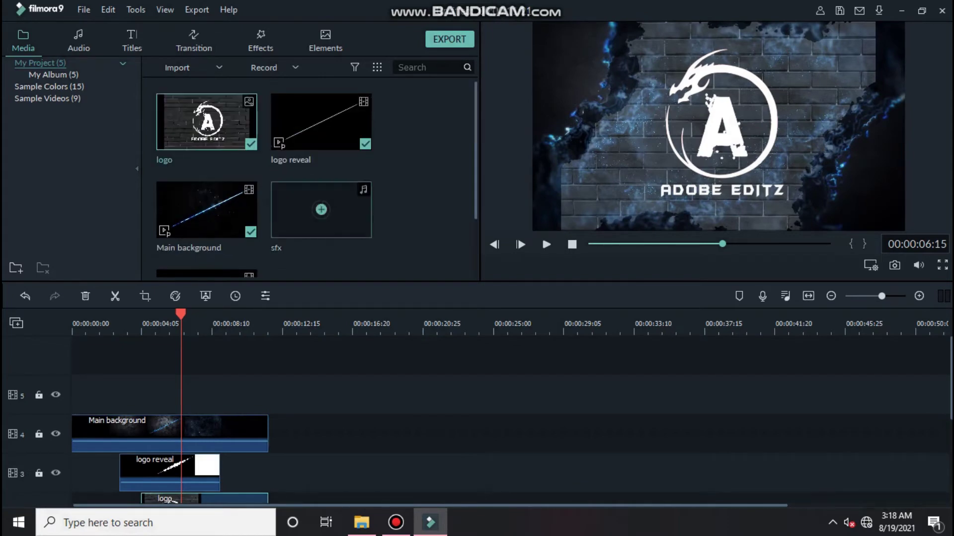
pyautogui.click(321, 209)
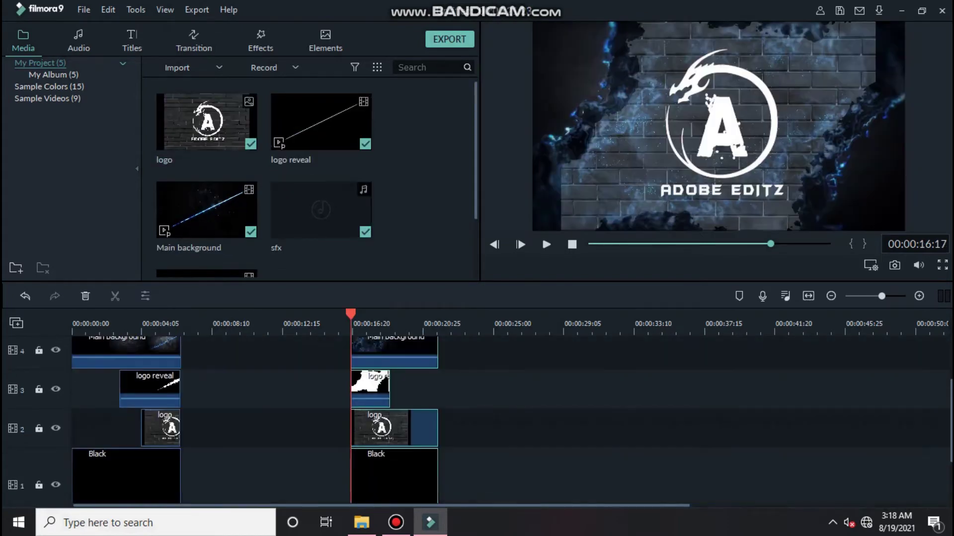
pyautogui.scroll(-2, 512, 420)
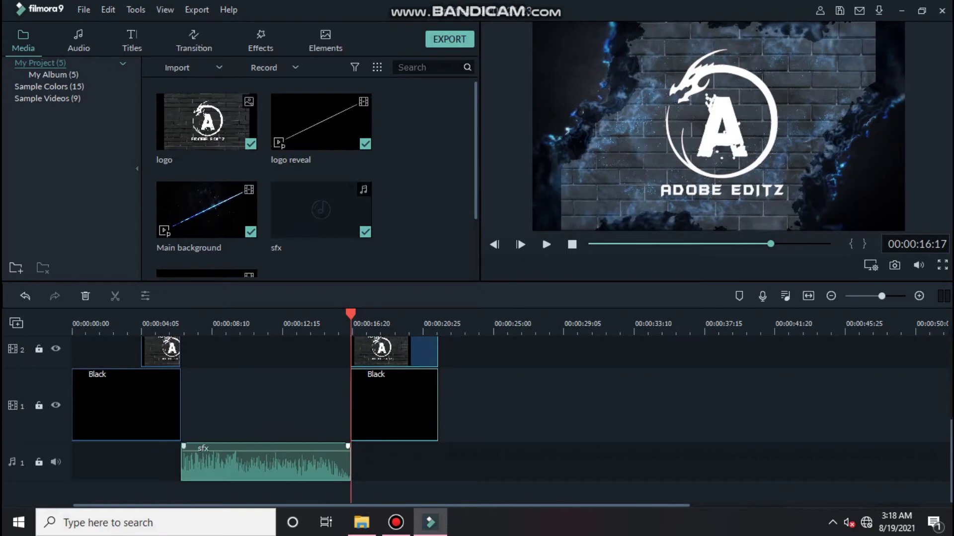
pyautogui.hotkey('ctrl', 'z')
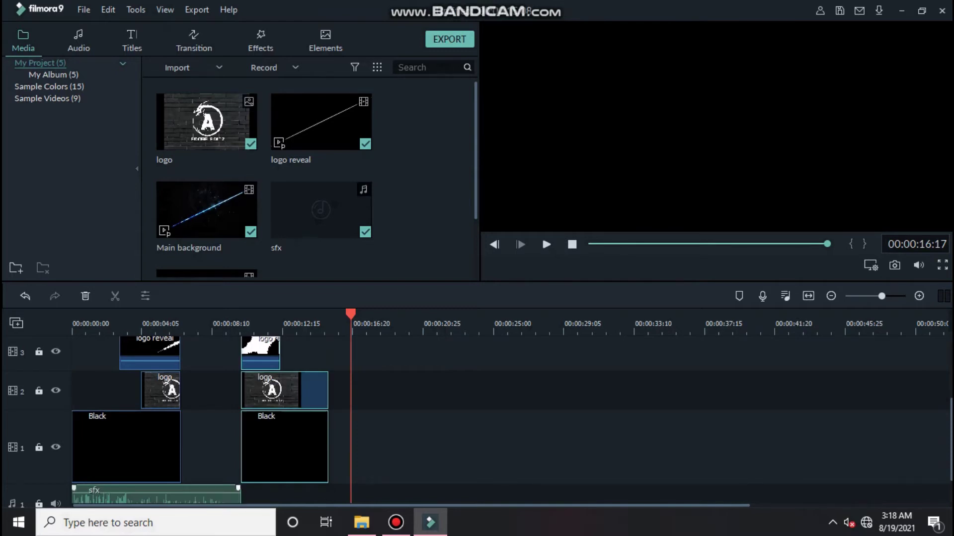
# - Close the gap on tracks 4 to 1 by moving the split Main background, logo reveal, logo and Black pieces against their first halves
pyautogui.scroll(3, 477, 420)
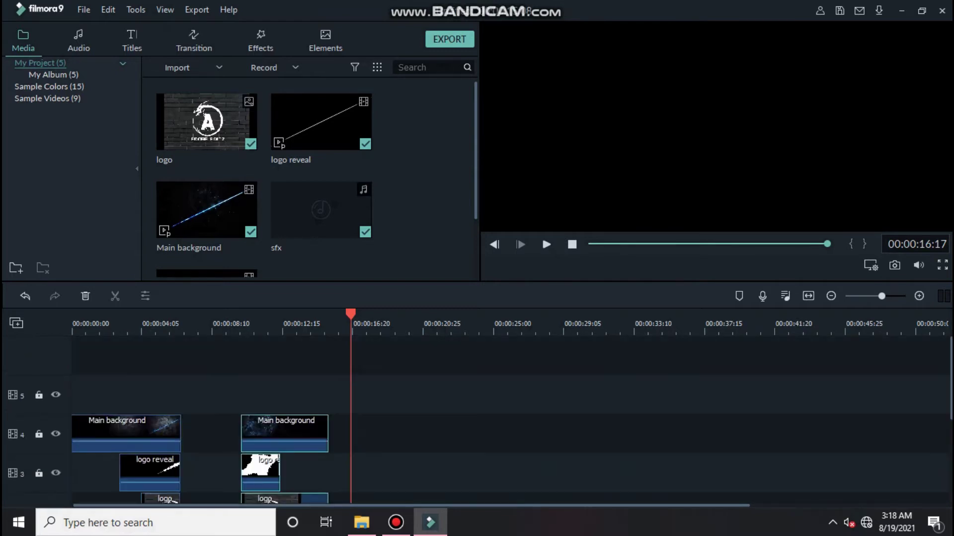
pyautogui.moveTo(350, 314); pyautogui.dragTo(212, 314)
pyautogui.click(285, 433)
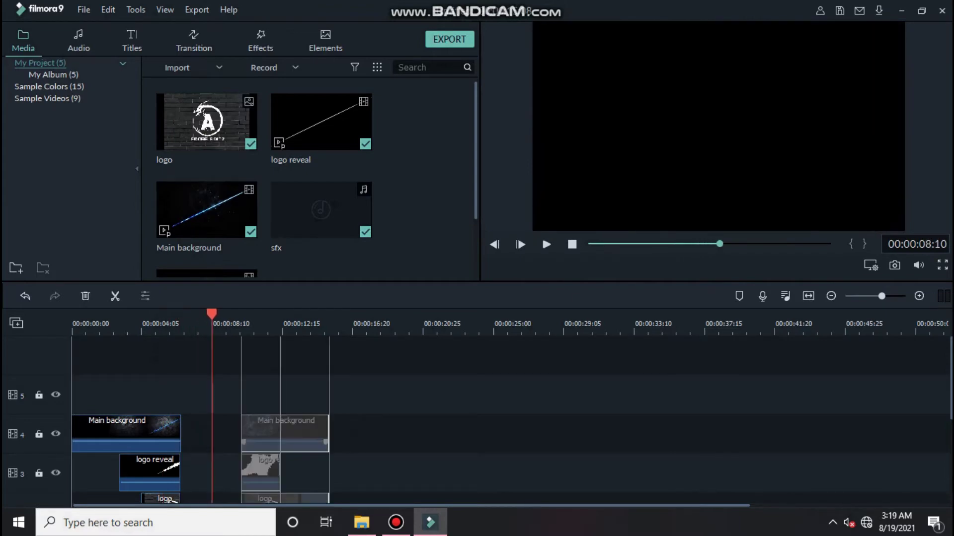
pyautogui.moveTo(285, 433); pyautogui.dragTo(226, 433)
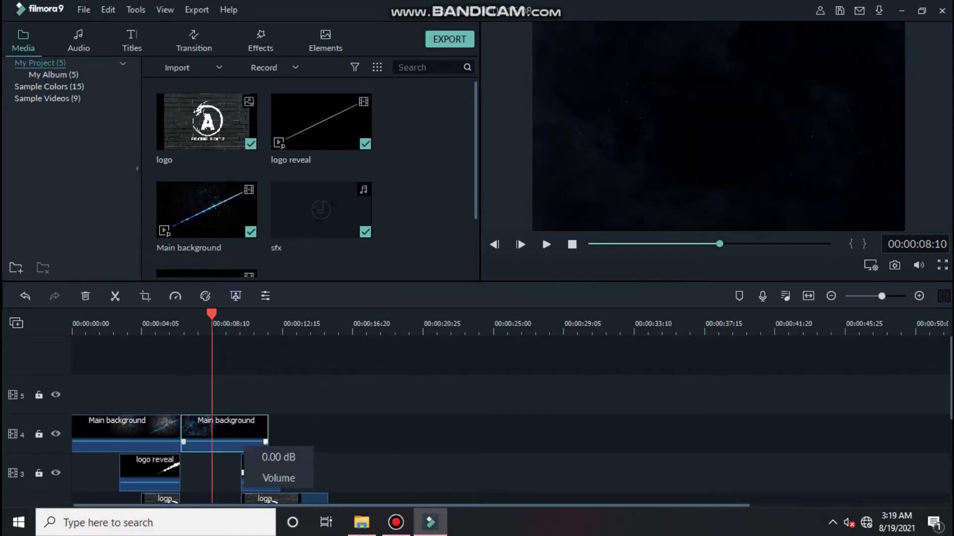
pyautogui.moveTo(260, 472); pyautogui.dragTo(199, 471)
pyautogui.scroll(-1, 199, 472)
pyautogui.moveTo(271, 470); pyautogui.dragTo(210, 470)
pyautogui.scroll(-1, 211, 470)
pyautogui.moveTo(269, 472); pyautogui.dragTo(208, 472)
pyautogui.scroll(2, 509, 420)
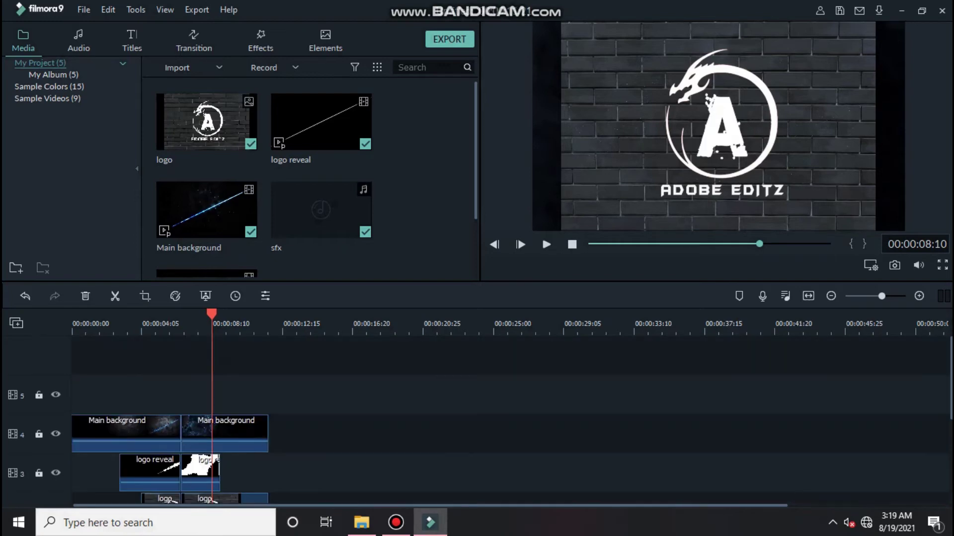
# - Preview the joined reveal from 00:00:03:19 through to the end of the timeline
pyautogui.moveTo(211, 314); pyautogui.dragTo(132, 314)
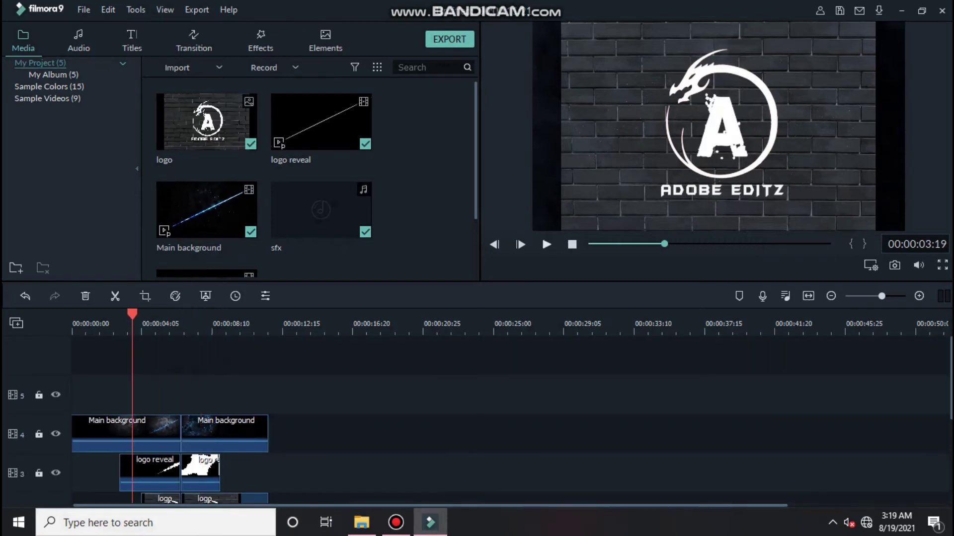
pyautogui.click(546, 244)
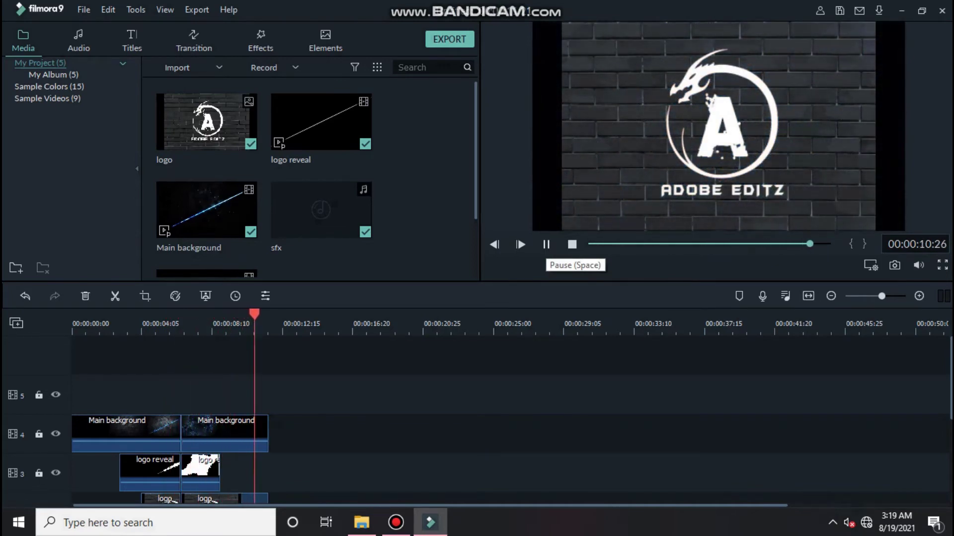
pyautogui.scroll(-4, 169, 412)
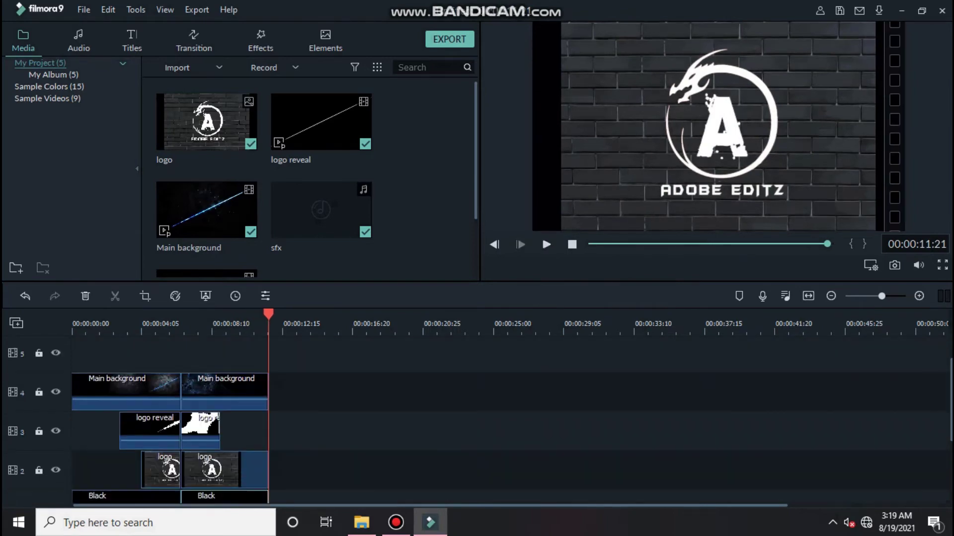
pyautogui.click(164, 465)
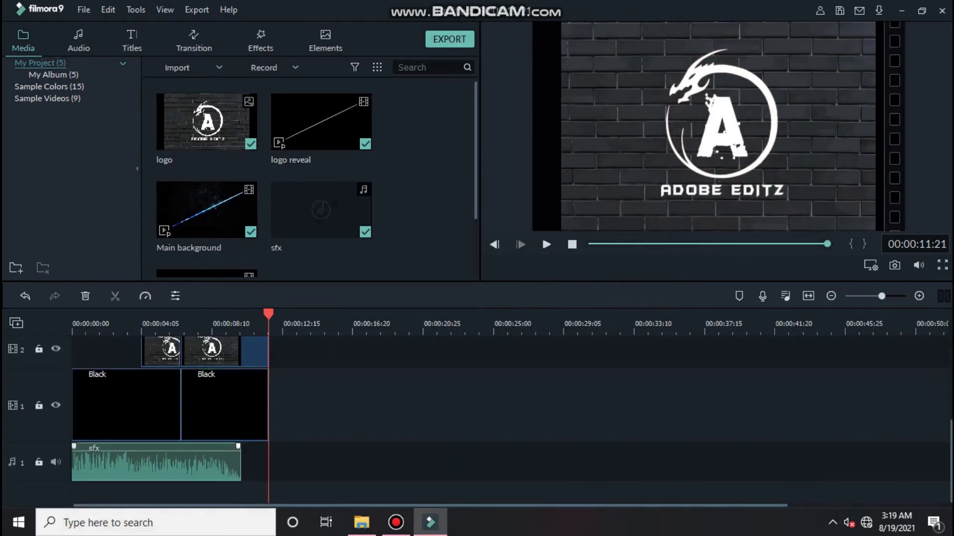
pyautogui.doubleClick(164, 465)
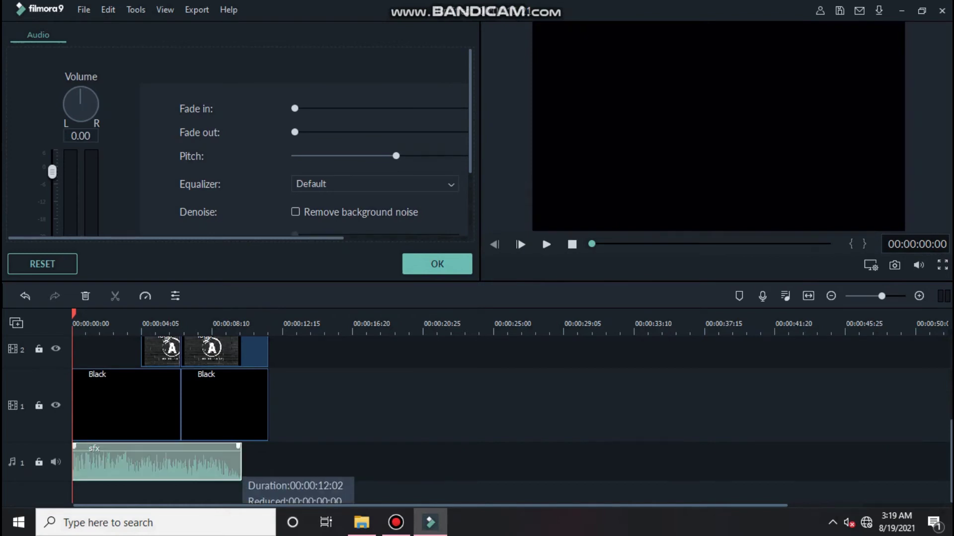
pyautogui.moveTo(164, 465); pyautogui.dragTo(175, 465)
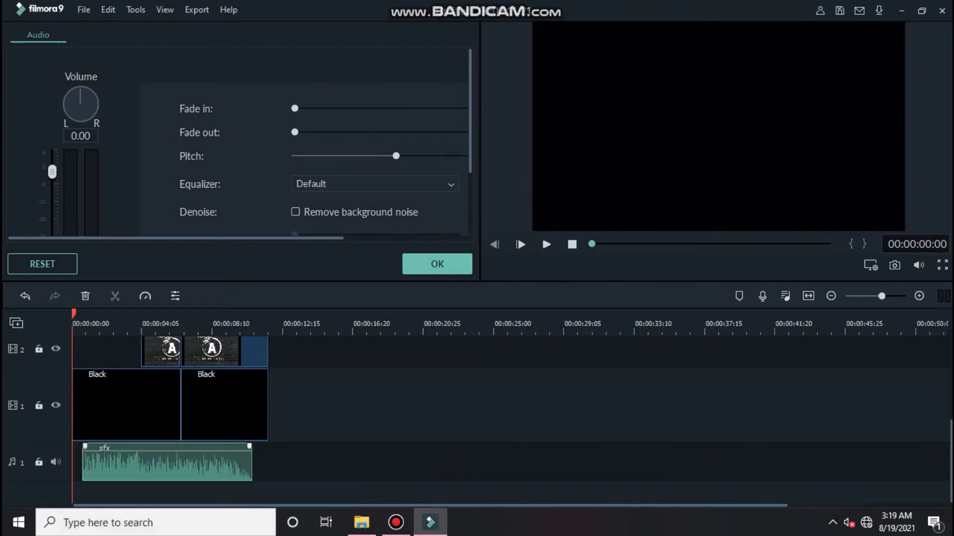
pyautogui.moveTo(251, 465); pyautogui.dragTo(198, 465)
# - Trim the end of the second Black piece on track 1 to about 10.4 seconds, just past the end of the sfx clip
pyautogui.scroll(3, 169, 420)
pyautogui.click(224, 480)
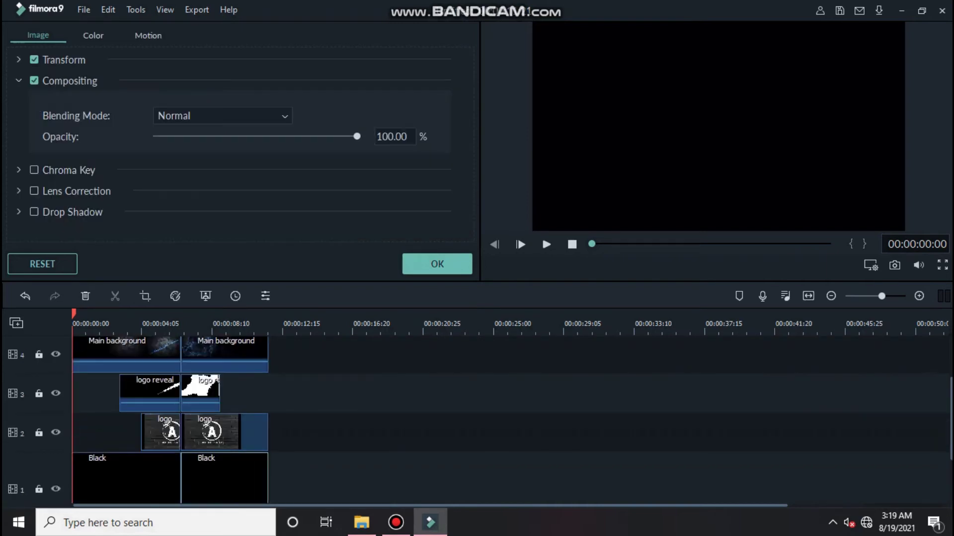
pyautogui.moveTo(267, 480); pyautogui.dragTo(246, 479)
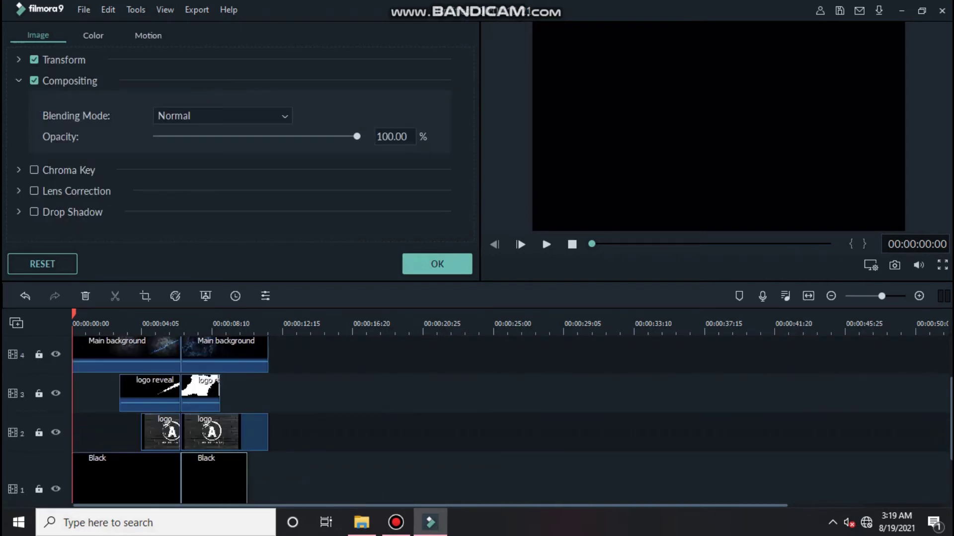
pyautogui.scroll(-3, 247, 447)
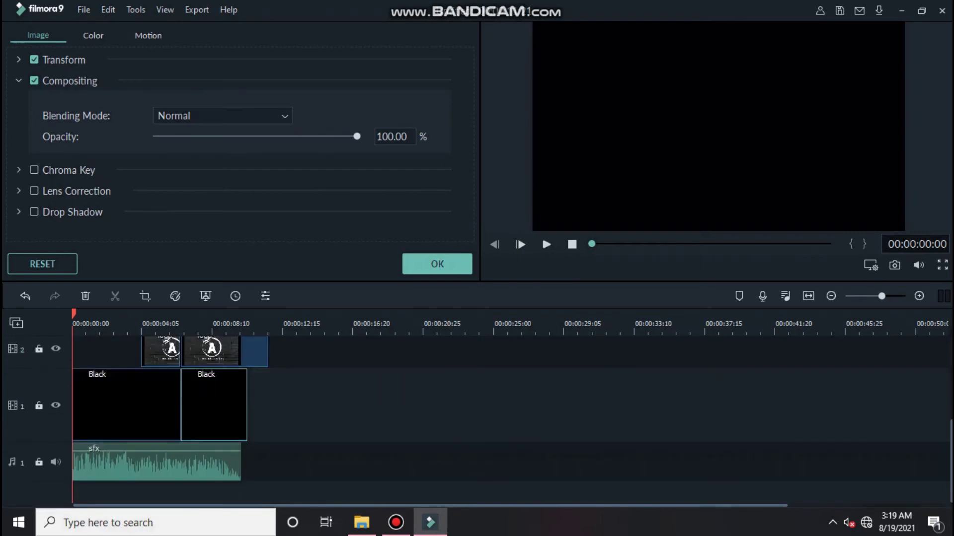
pyautogui.scroll(3, 241, 402)
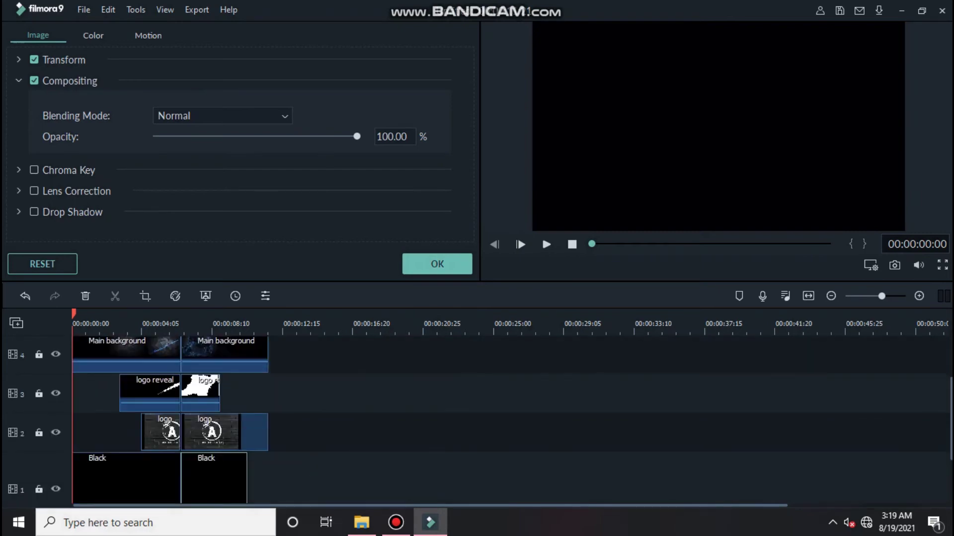
# - Trim the second logo piece on track 2 and the second Main background piece on track 4 to the end of the Black clip
pyautogui.click(225, 432)
pyautogui.moveTo(267, 433); pyautogui.dragTo(247, 432)
pyautogui.scroll(2, 247, 423)
pyautogui.click(238, 431)
pyautogui.scroll(-3, 248, 419)
pyautogui.scroll(3, 248, 420)
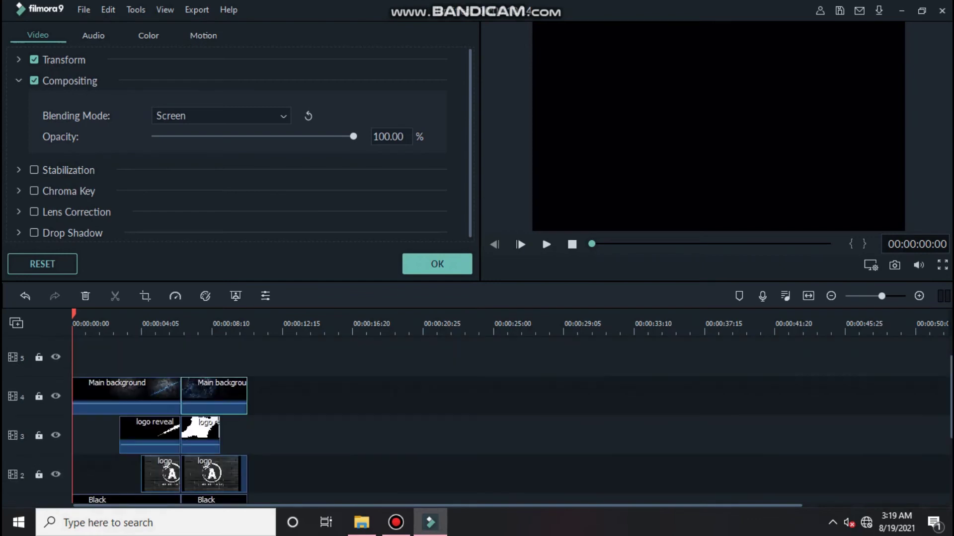
pyautogui.scroll(-2, 248, 420)
pyautogui.scroll(3, 248, 420)
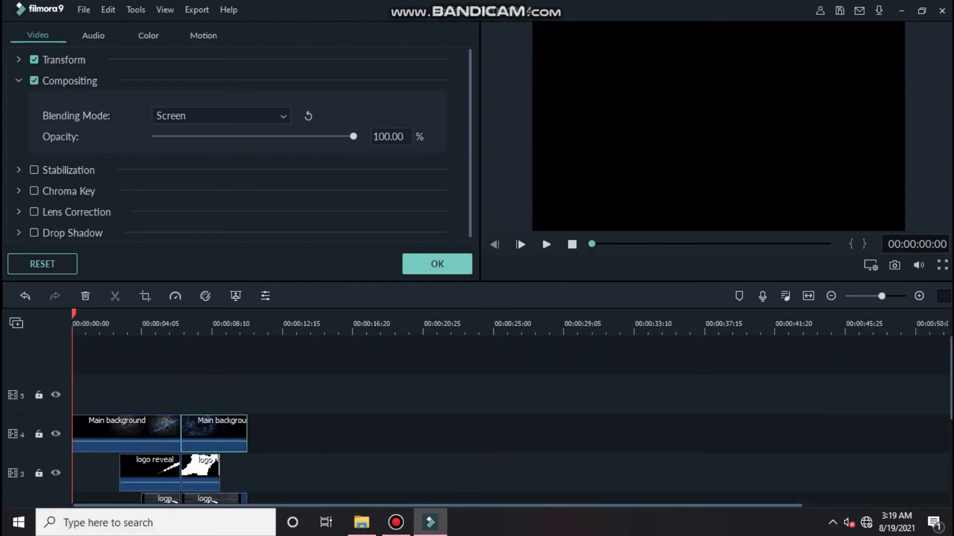
pyautogui.click(437, 264)
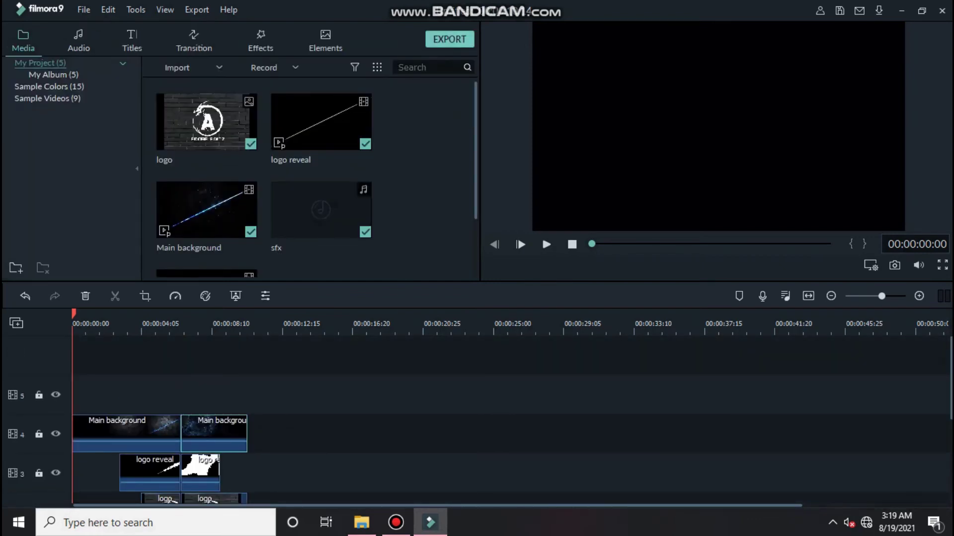
# - Review the local MP4 export settings and close them without exporting
pyautogui.click(448, 39)
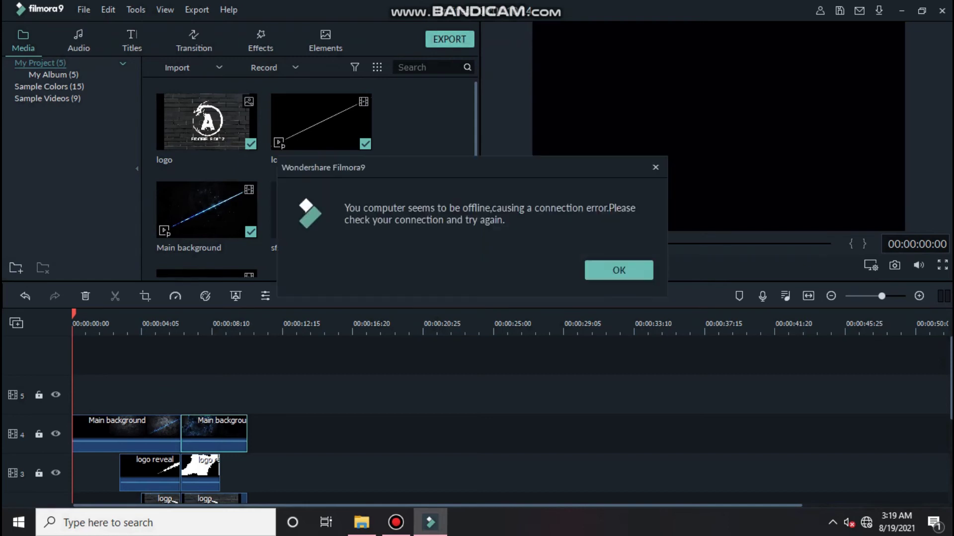
pyautogui.click(619, 270)
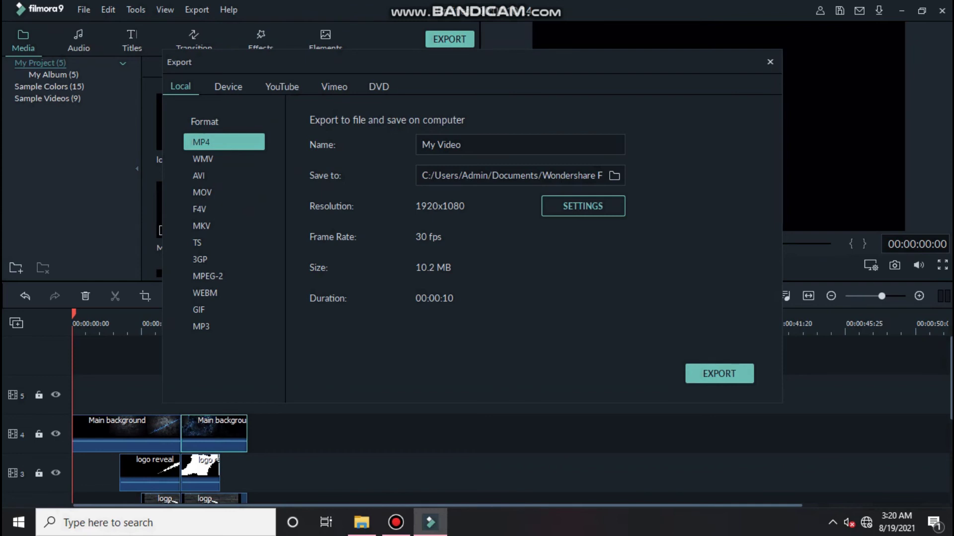
pyautogui.press('Escape')
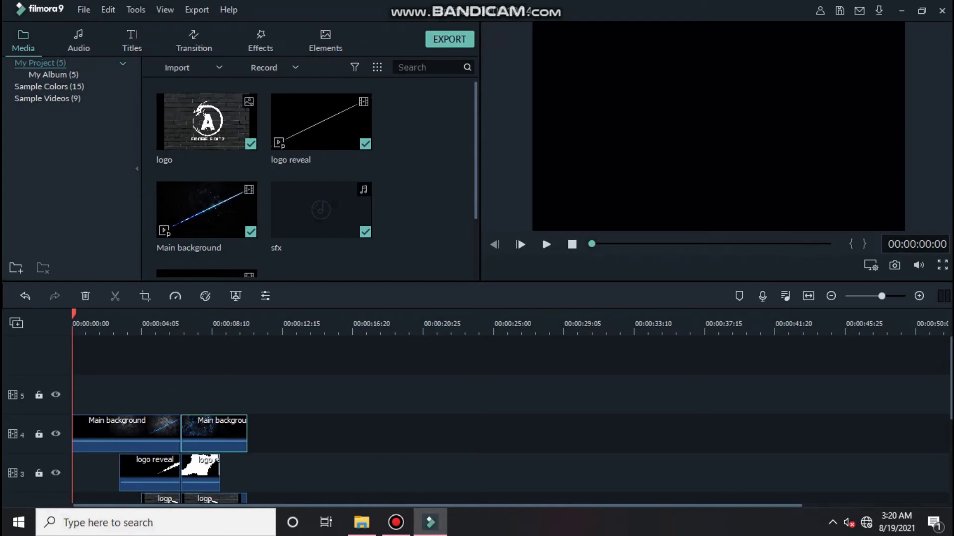
pyautogui.click(396, 523)
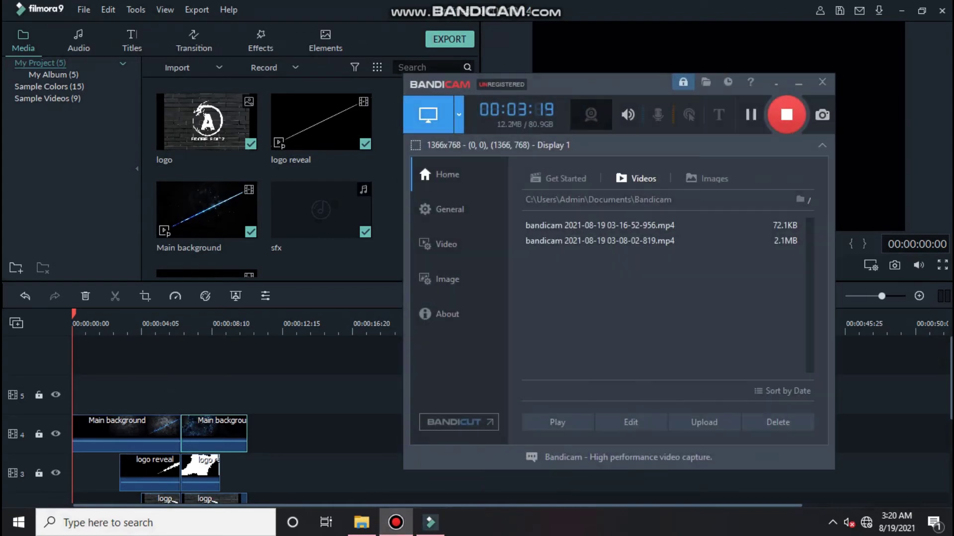